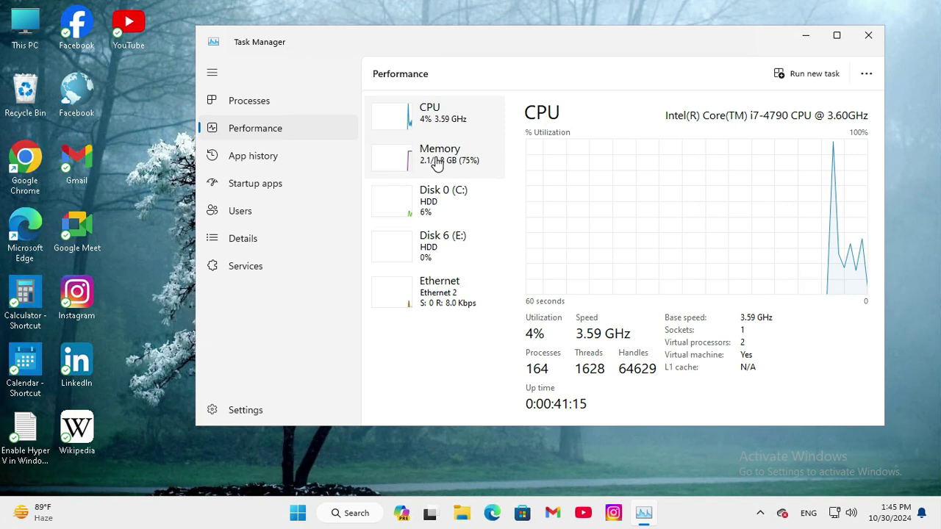
Step: Check the memory size and usage in Task Manager's performance view, and close Task Manager
click(444, 162)
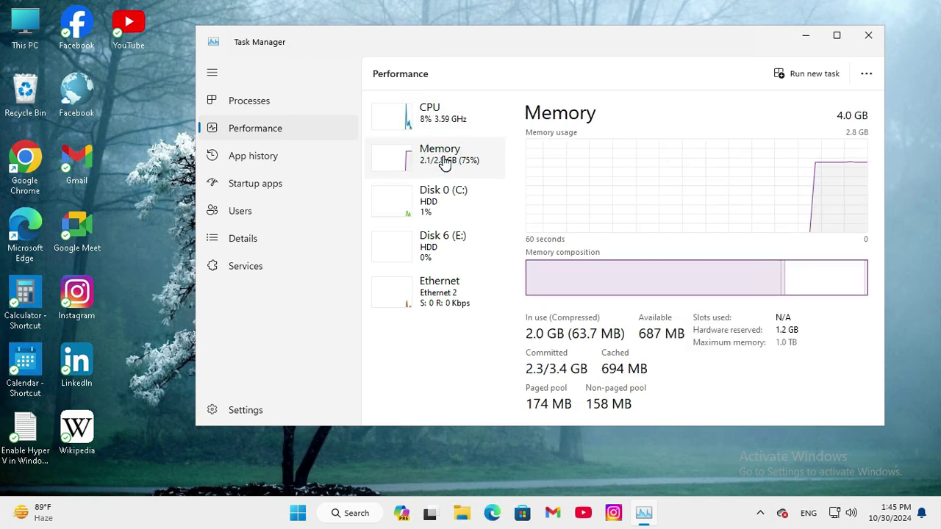
click(531, 339)
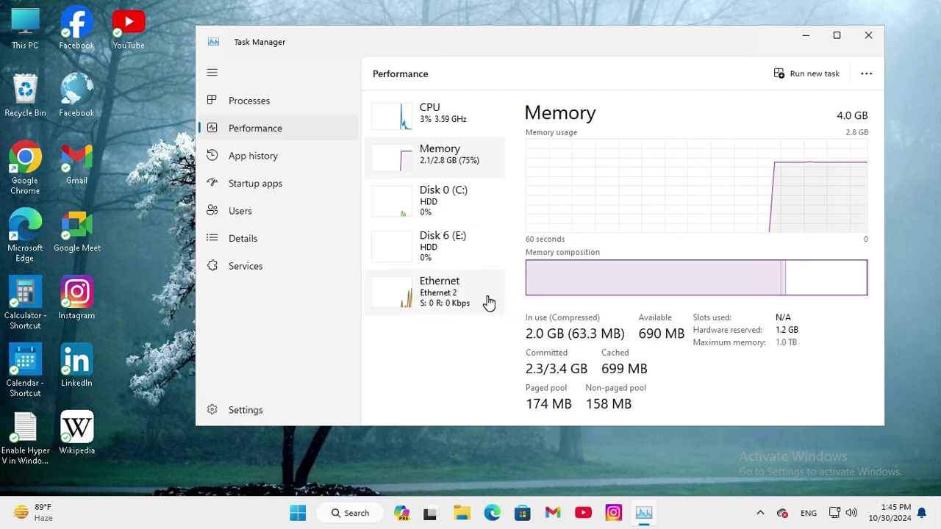
click(867, 42)
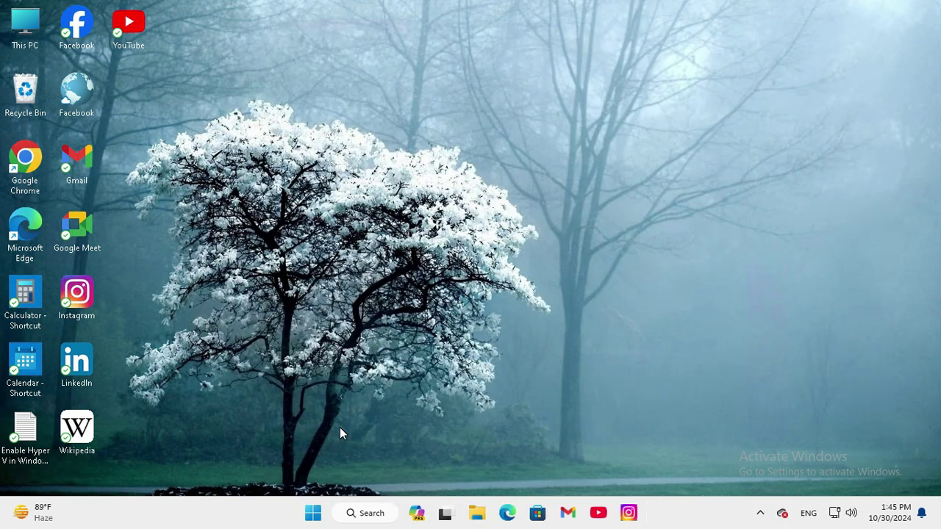
Step: Check the virtual memory size in the System & reserved storage details of drive C: in Settings, and close Settings
click(313, 507)
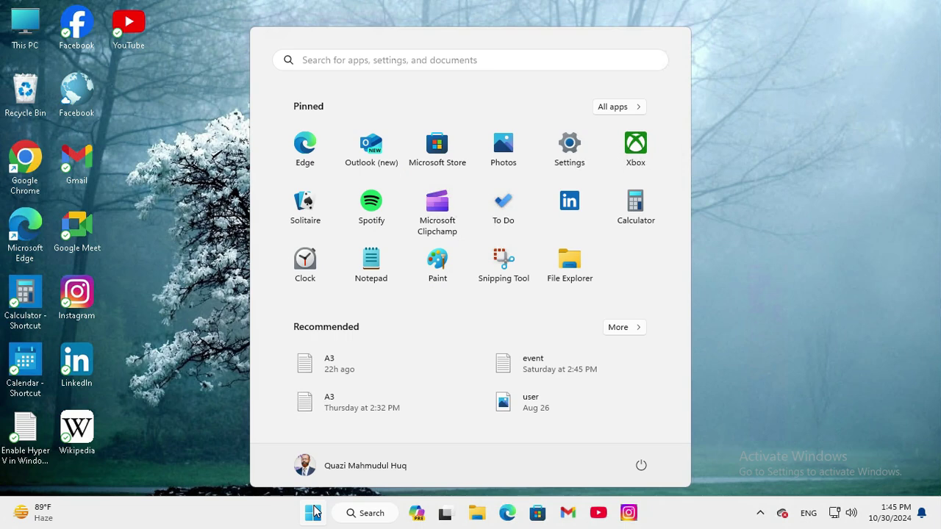
click(575, 150)
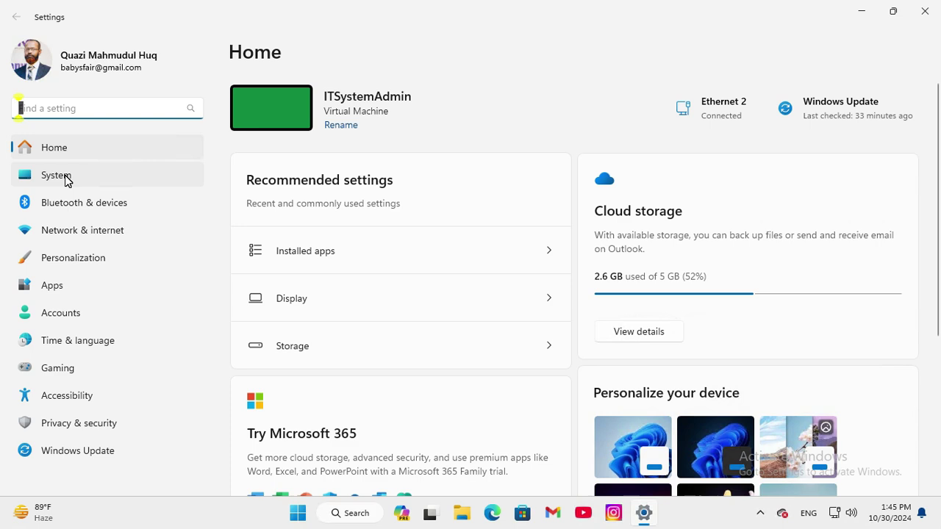
click(66, 179)
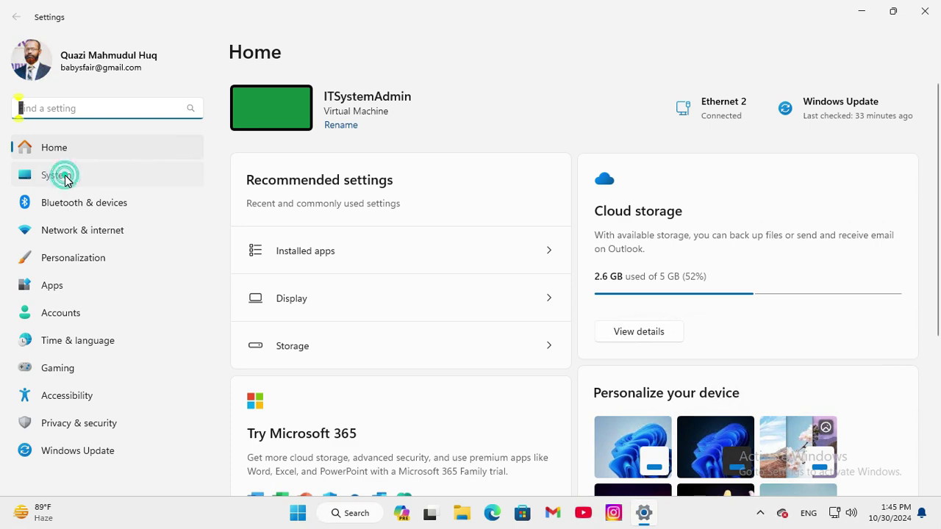
click(304, 428)
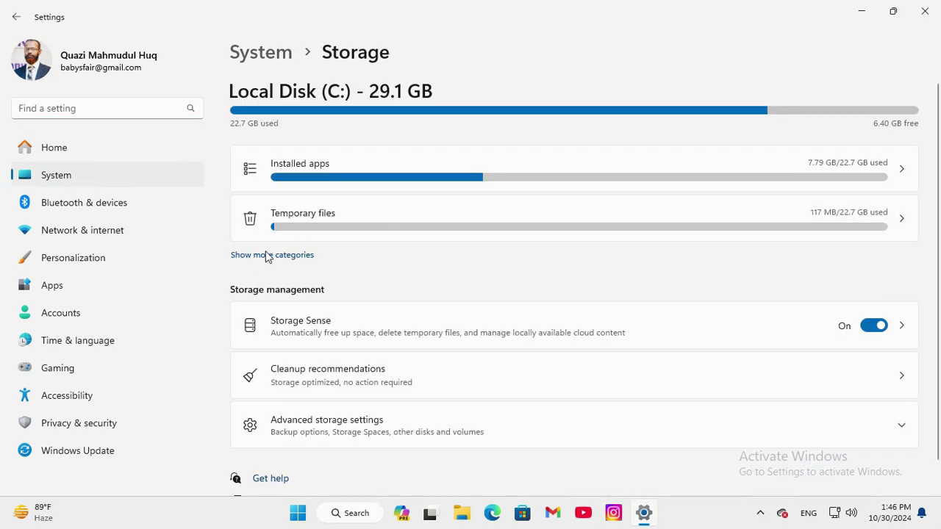
click(274, 257)
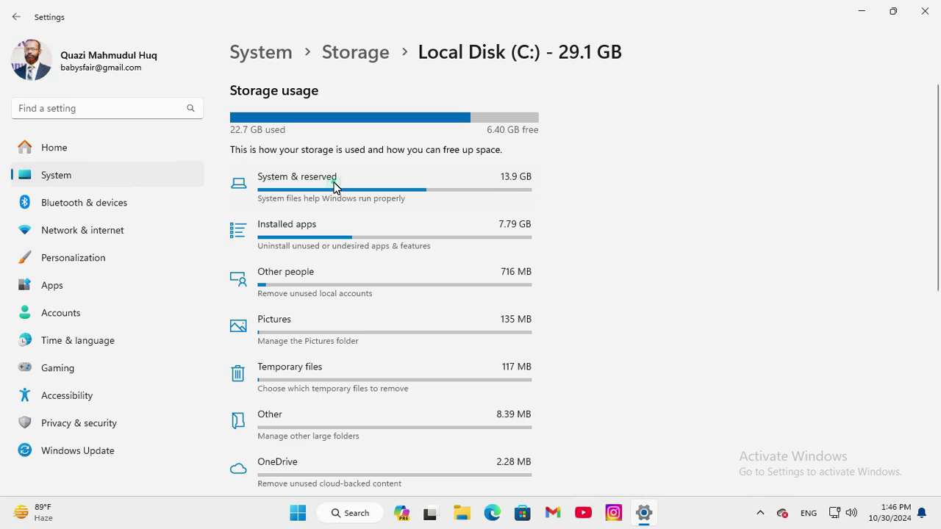
click(335, 187)
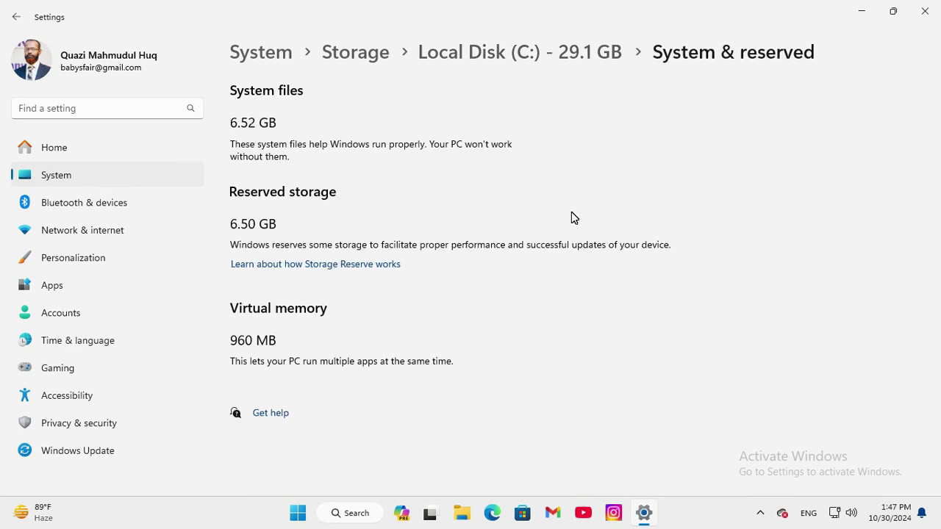
click(233, 347)
click(930, 17)
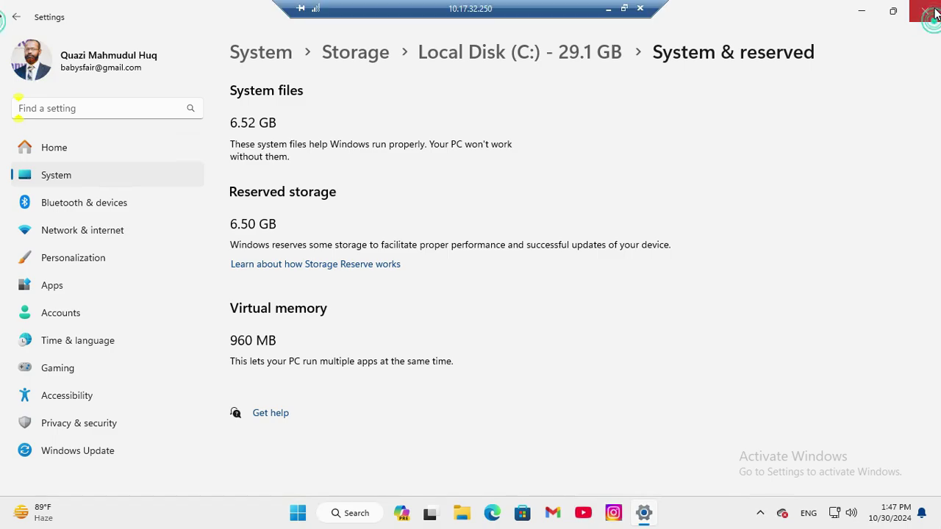
Step: Search Windows for "advanced system settings" and open the advanced system settings
click(367, 511)
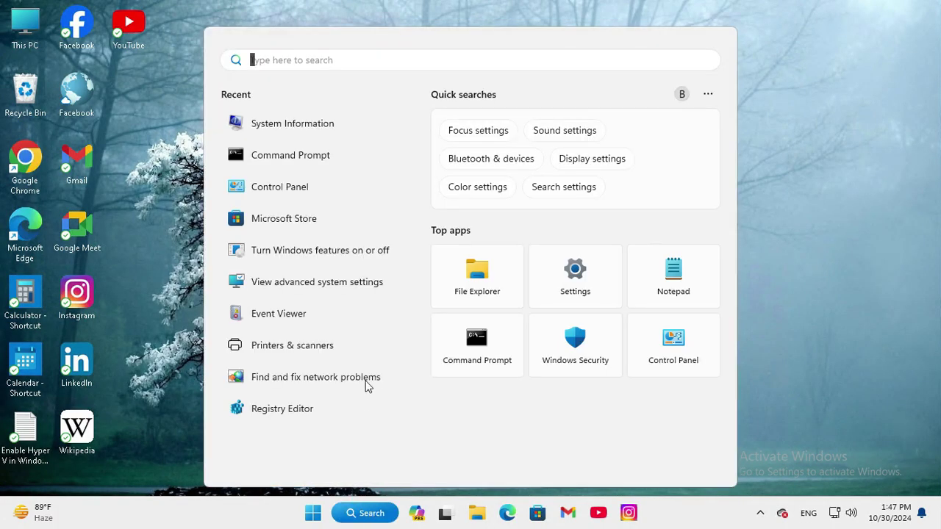
text(advance)
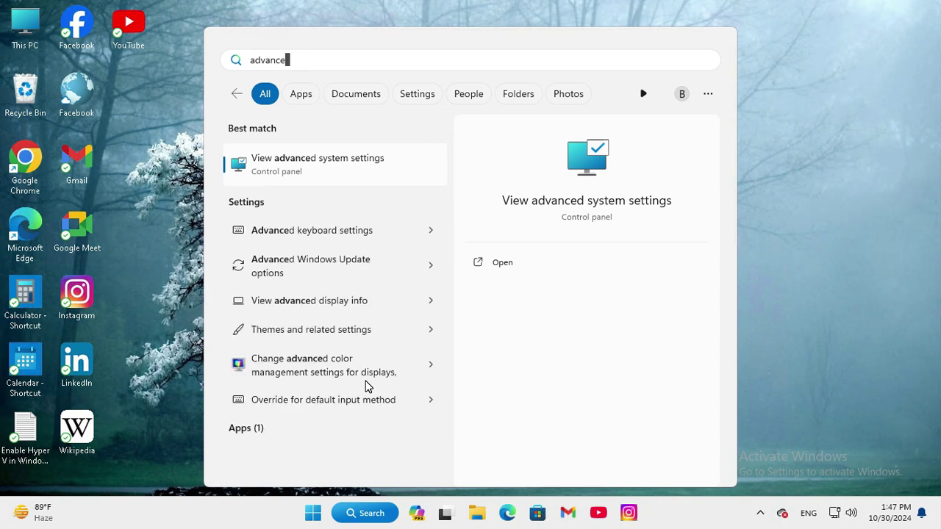
text(d system settings)
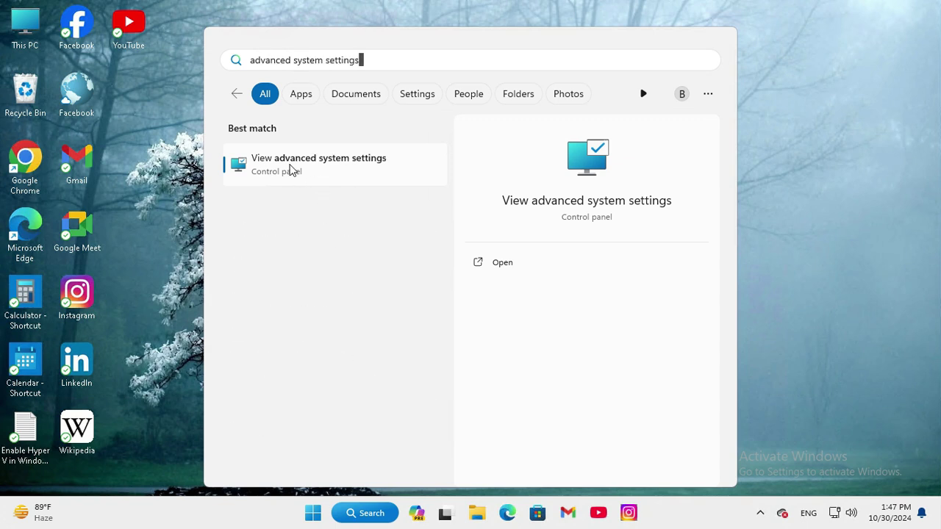
click(336, 164)
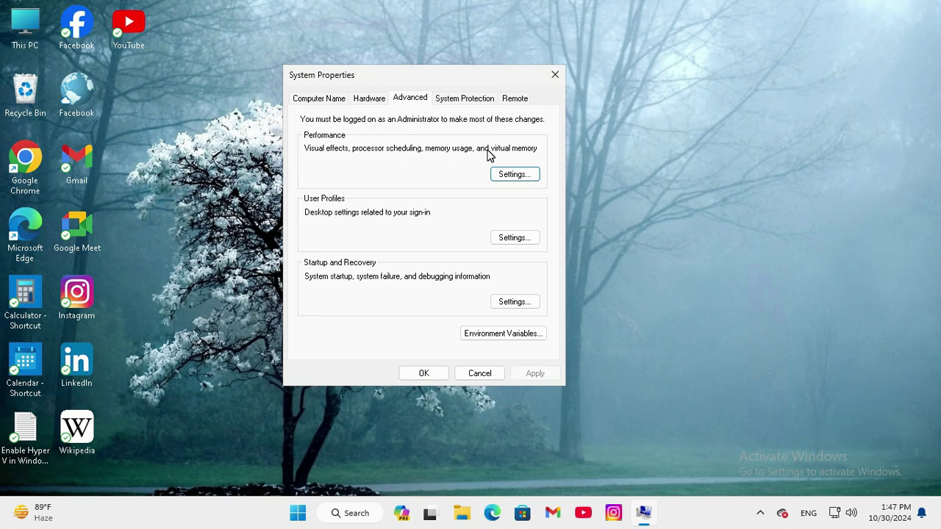
Step: Open the virtual memory settings from the advanced performance options and turn off automatic paging file management for all drives
click(517, 177)
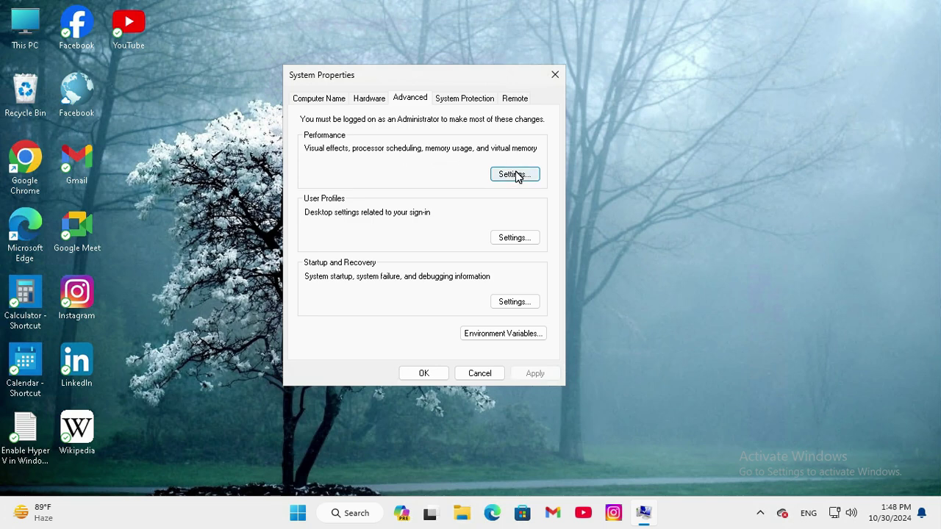
click(514, 175)
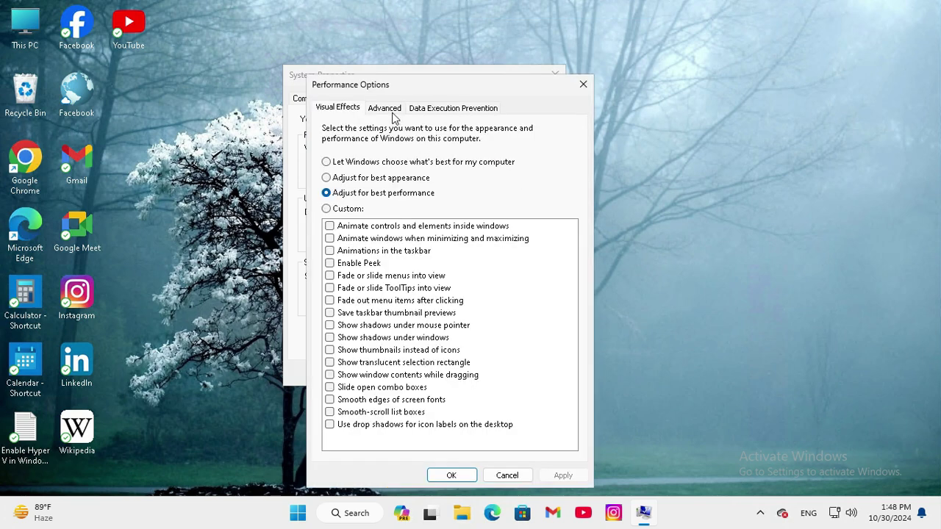
click(388, 110)
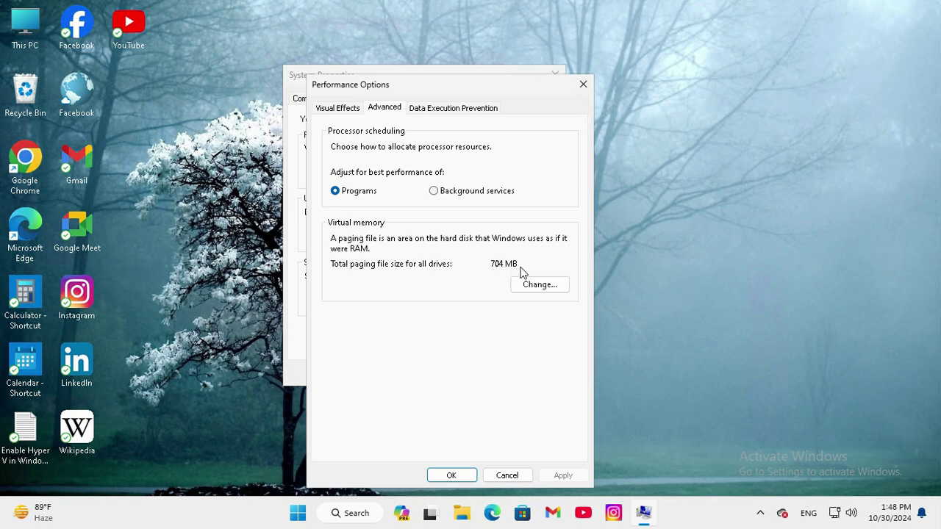
click(536, 287)
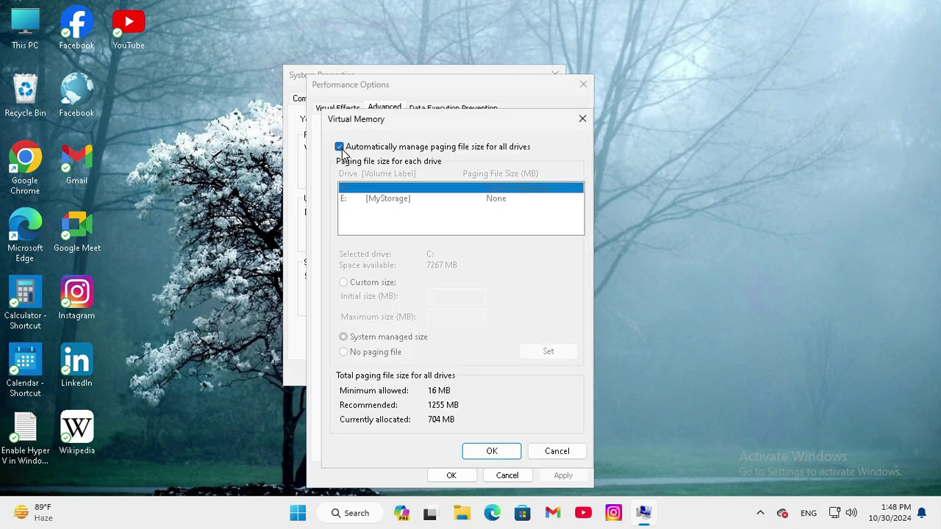
click(340, 147)
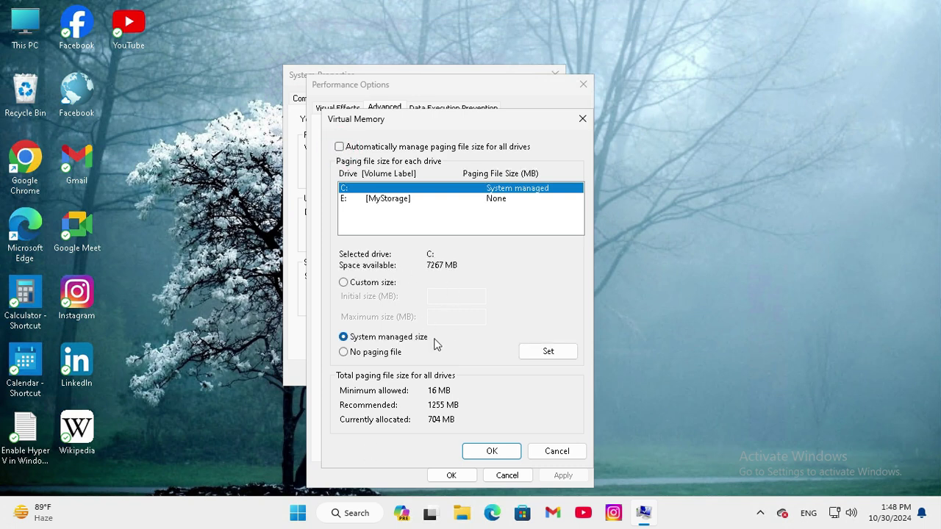
Step: Open Calculator and multiply 6 by 1024 to convert the maximum paging size to megabytes
click(347, 517)
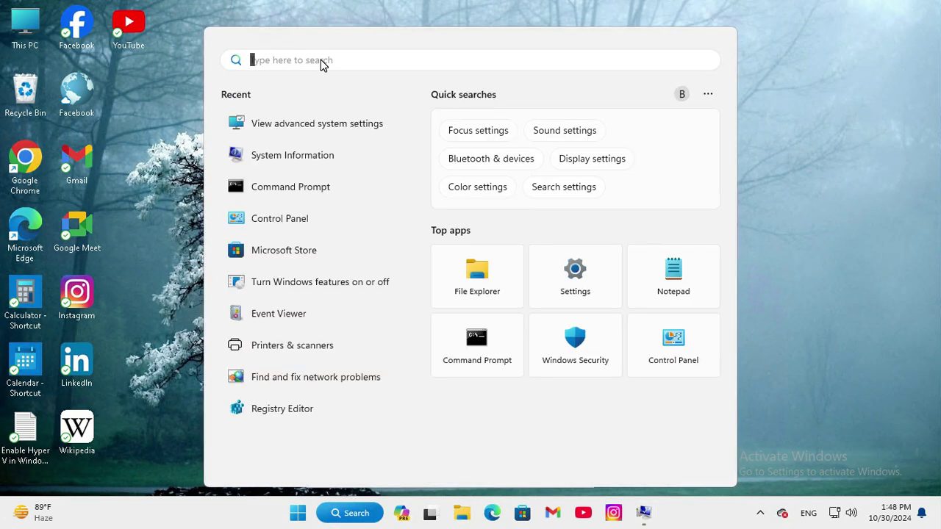
click(250, 60)
text(calculator)
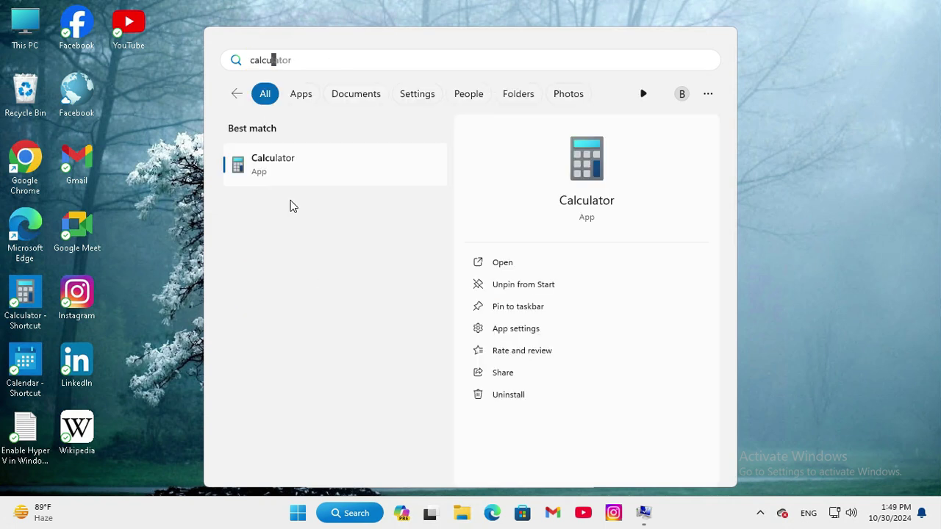
click(269, 158)
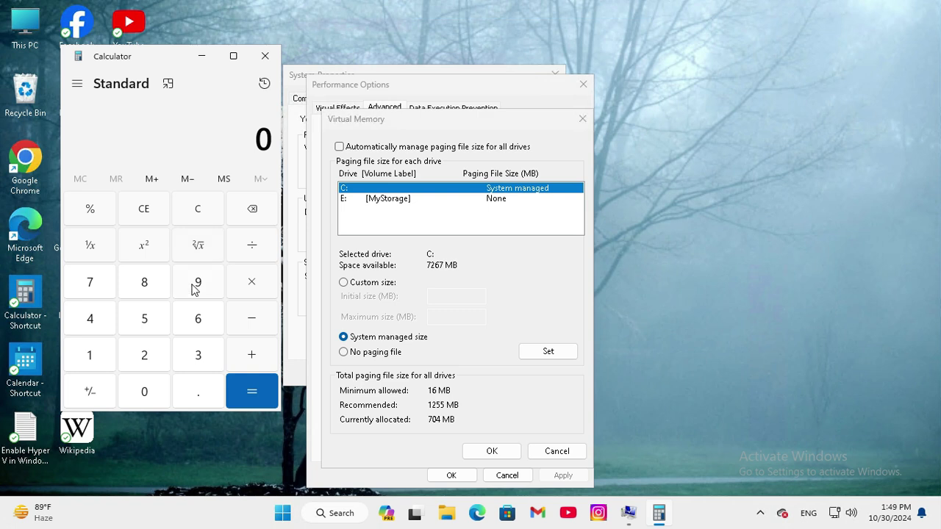
click(197, 321)
click(250, 283)
click(87, 358)
click(145, 392)
click(145, 356)
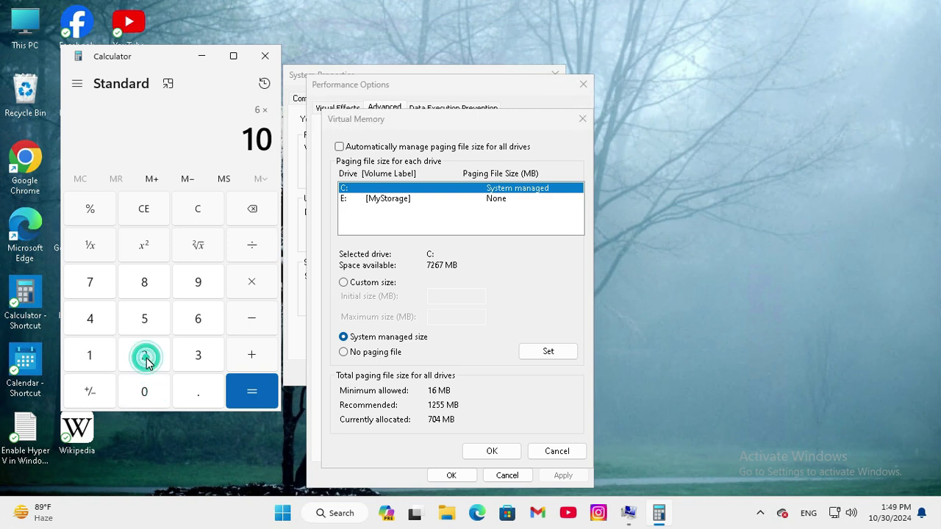
click(90, 318)
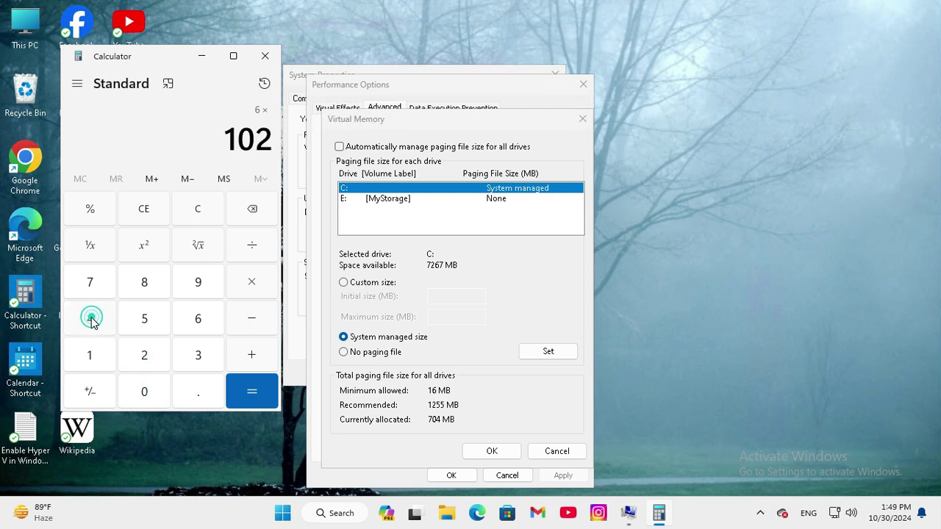
click(247, 392)
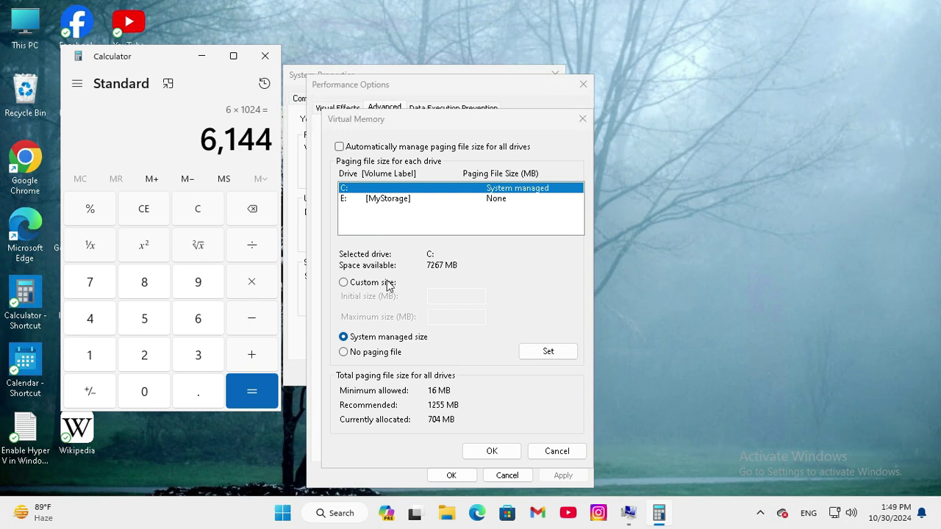
Step: Choose a custom paging file size for drive C: and enter 6144 MB as the maximum size
click(343, 283)
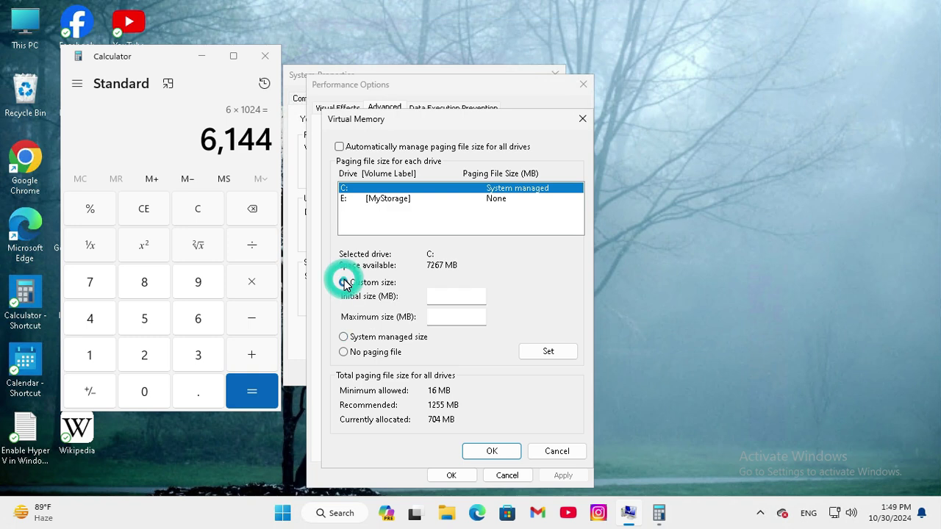
click(433, 316)
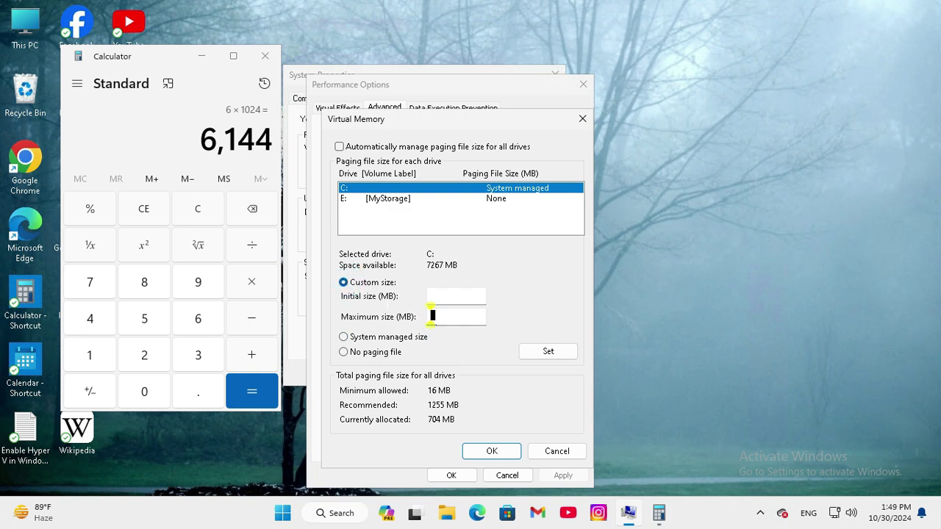
text(61)
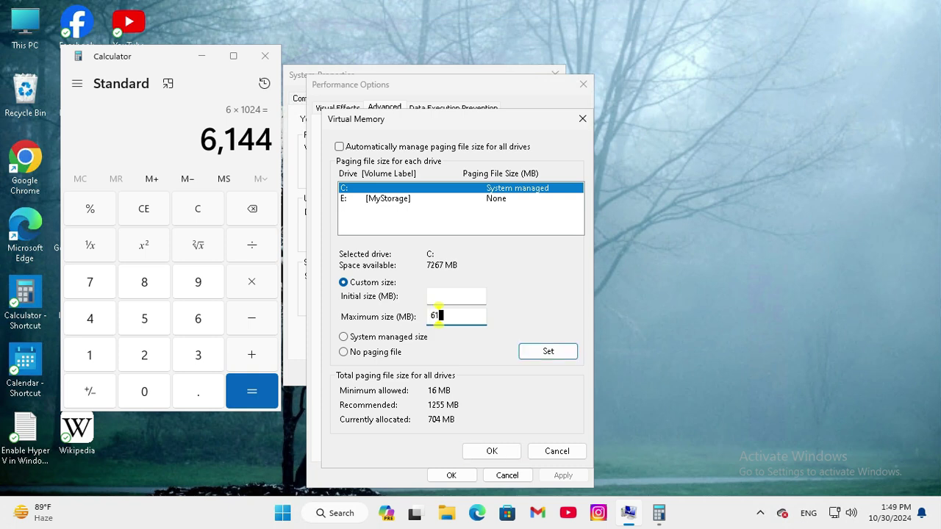
text(44)
click(431, 296)
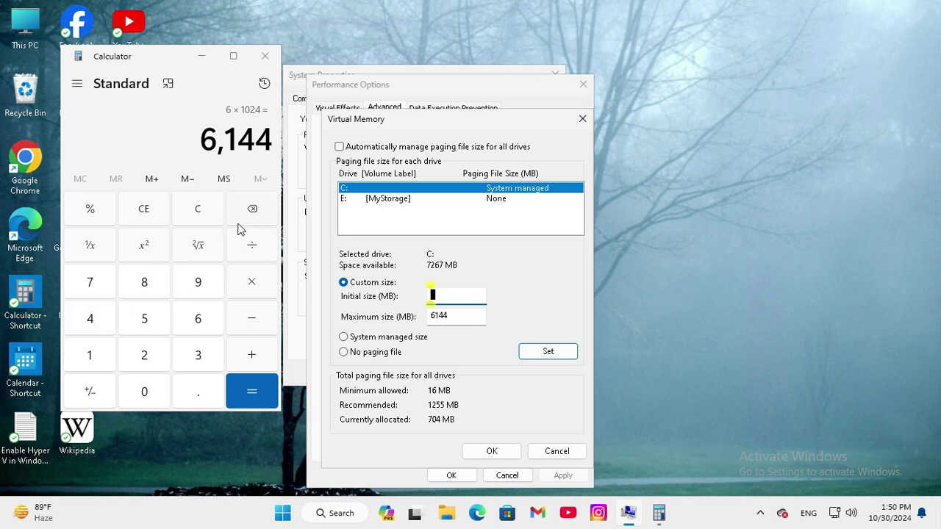
Step: Clear the calculator and multiply 4 by 1024 to convert the initial paging size to megabytes
click(197, 209)
click(90, 317)
click(250, 282)
click(90, 354)
click(142, 390)
click(139, 352)
click(88, 318)
key(Return)
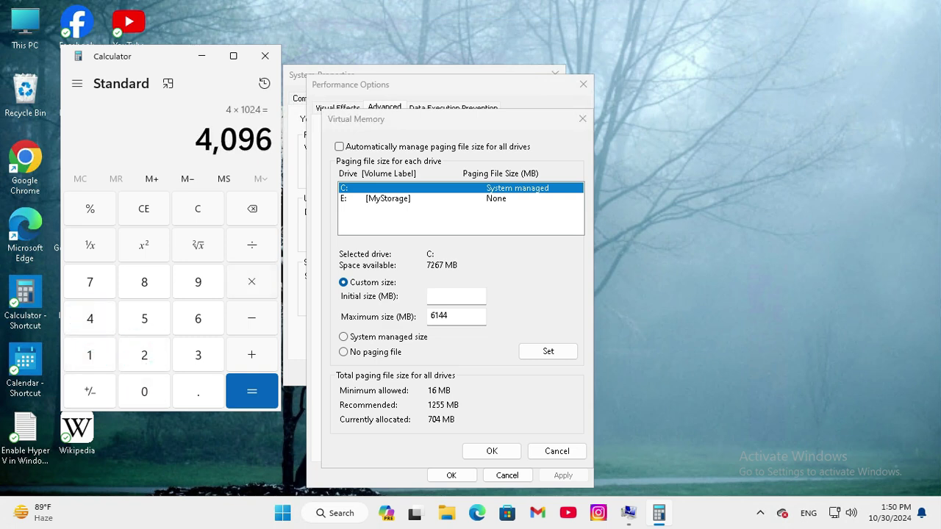
Step: Enter 4096 MB as the initial paging size, set the custom size for drive C:, and accept the Virtual Memory dialog
click(435, 296)
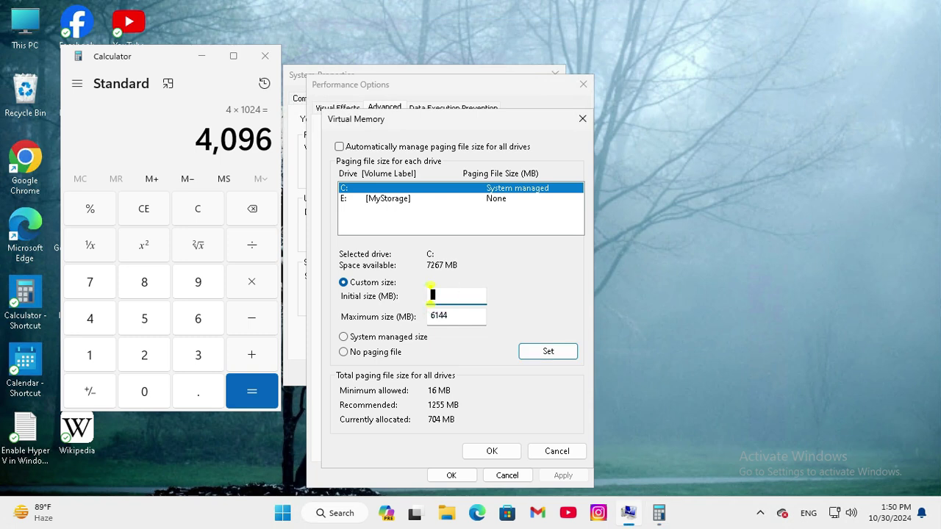
text(4096)
click(556, 354)
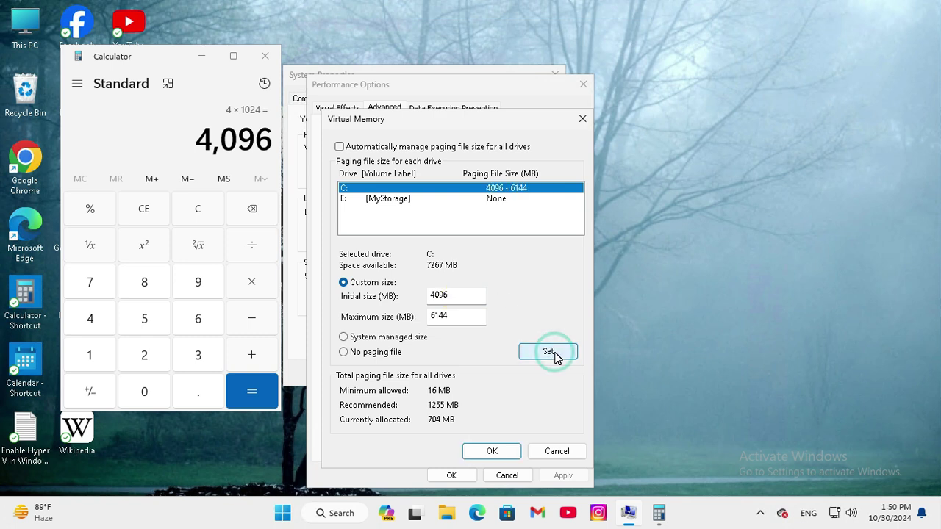
click(491, 451)
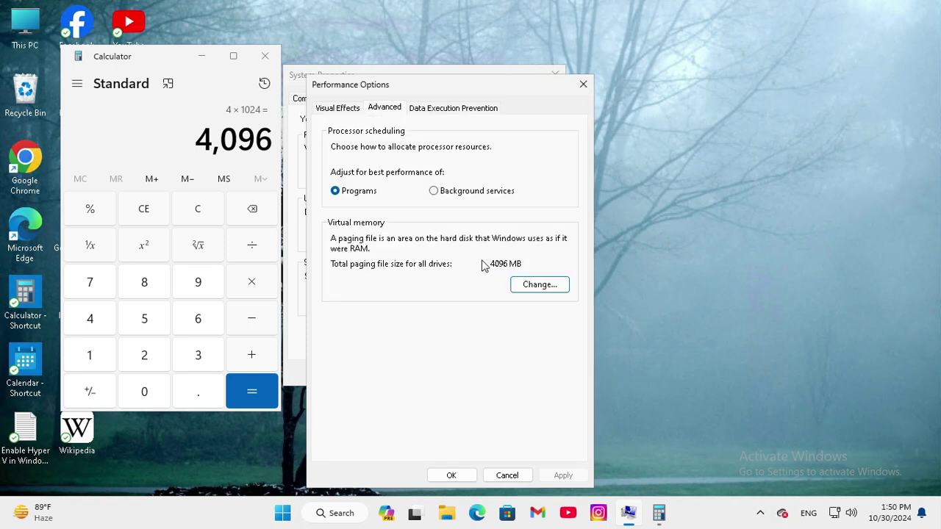
Step: Accept the Performance Options and System Properties dialogs and close Calculator
click(452, 474)
click(421, 374)
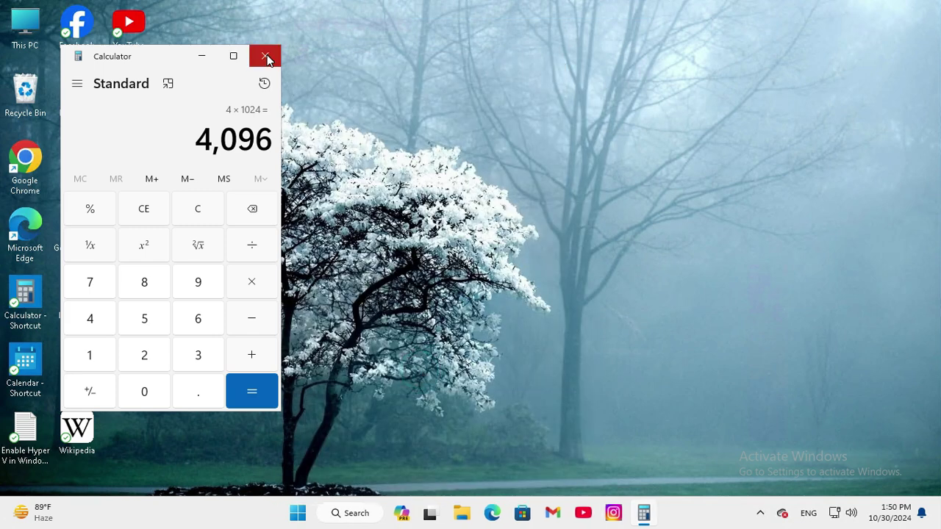
click(265, 56)
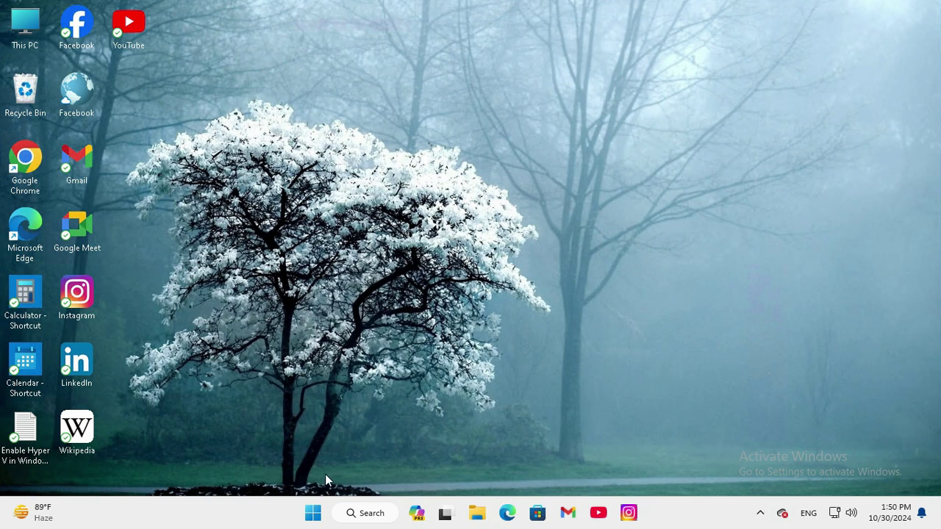
Step: Open the System & reserved storage details of drive C: in Settings to check the virtual memory size
click(313, 512)
click(569, 147)
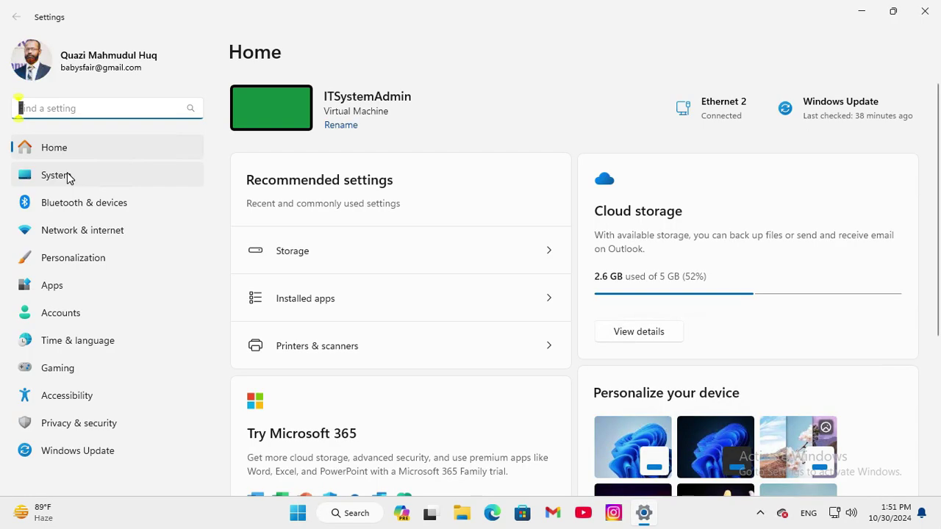
click(66, 176)
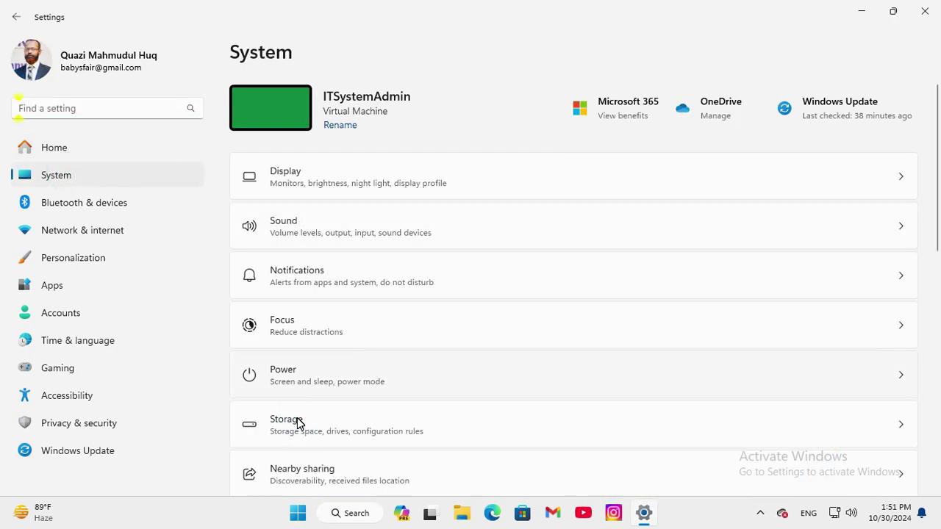
click(297, 424)
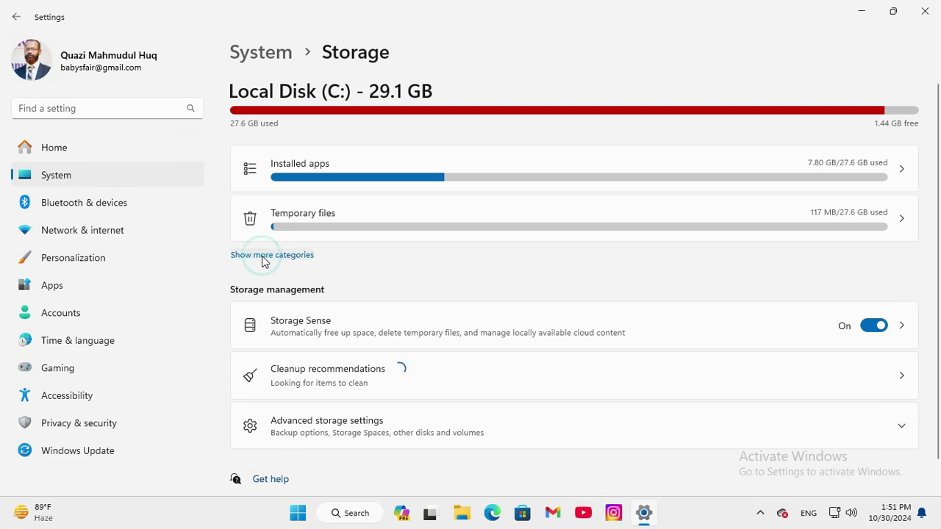
click(265, 256)
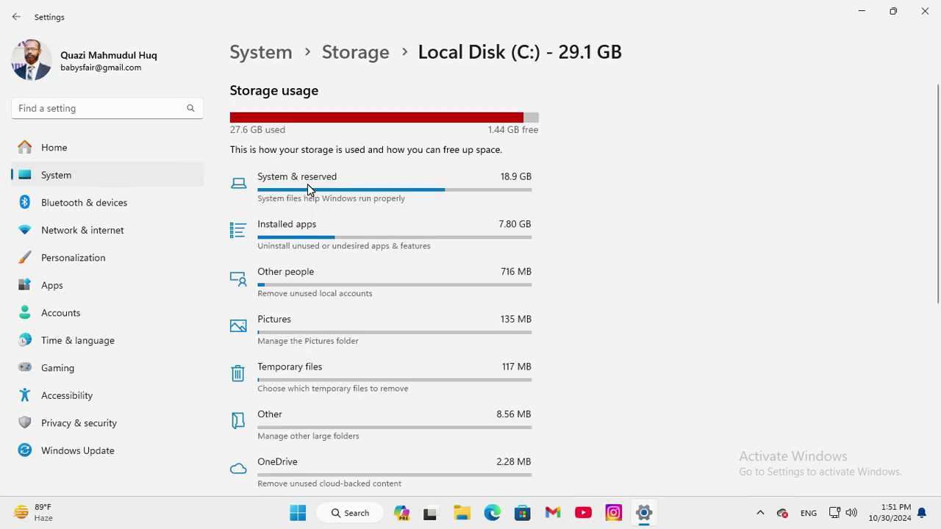
click(307, 185)
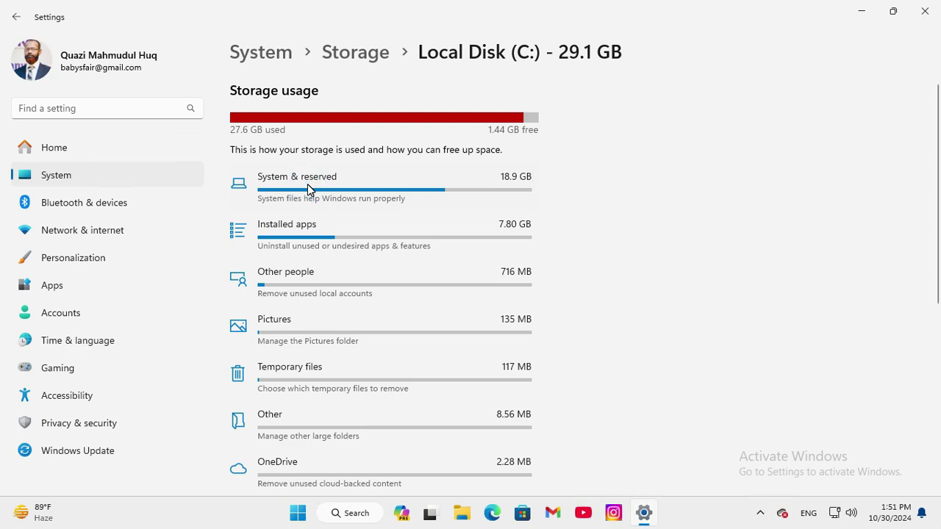